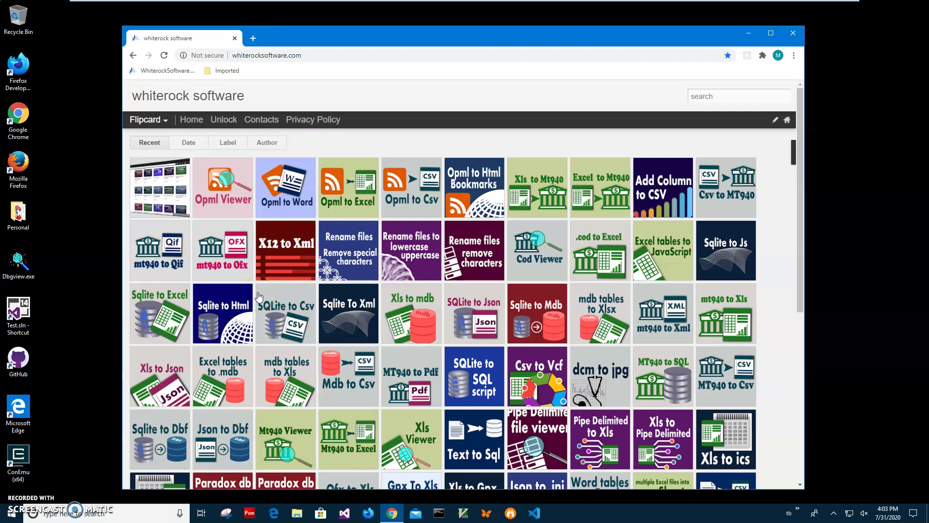
Step: Search the Whiterock Software site for 'opml' and download OpmlViewerSetup.zip from the Opml Viewer post
drag(313, 40, 302, 43)
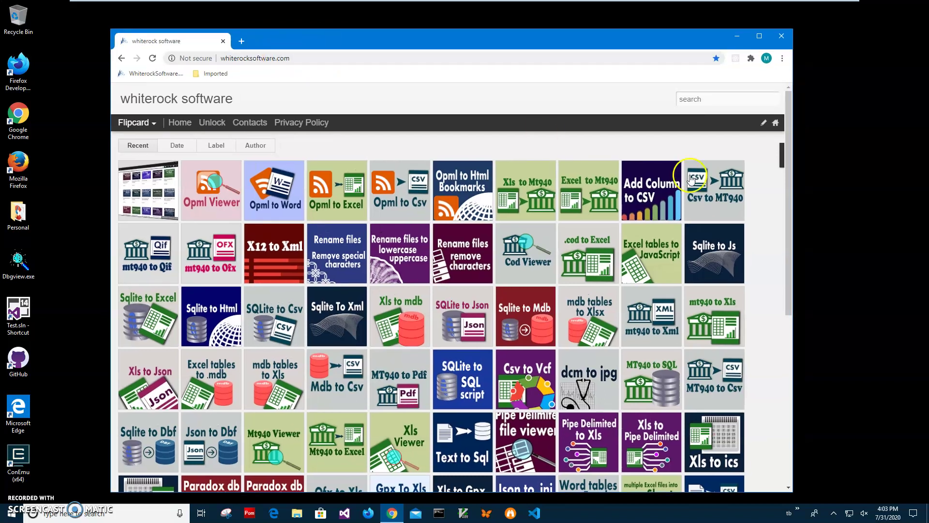
click(693, 97)
text(opml)
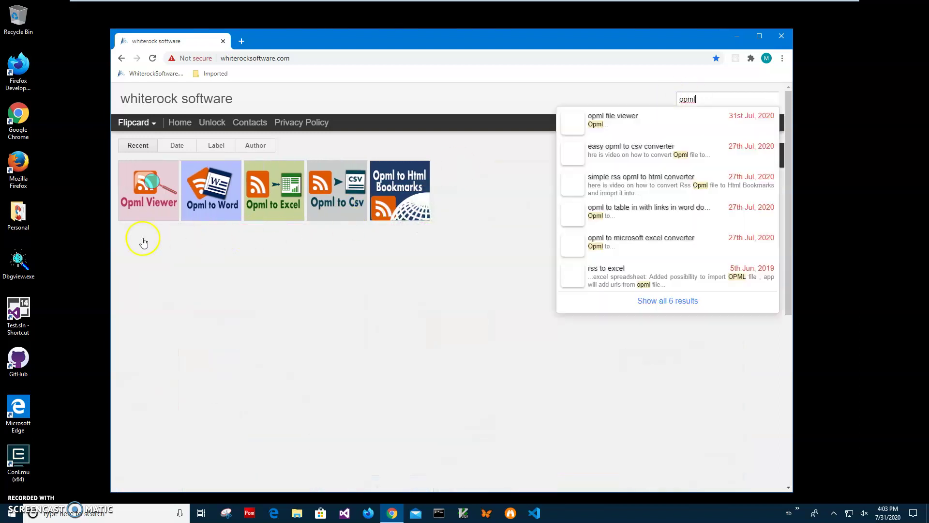
click(145, 211)
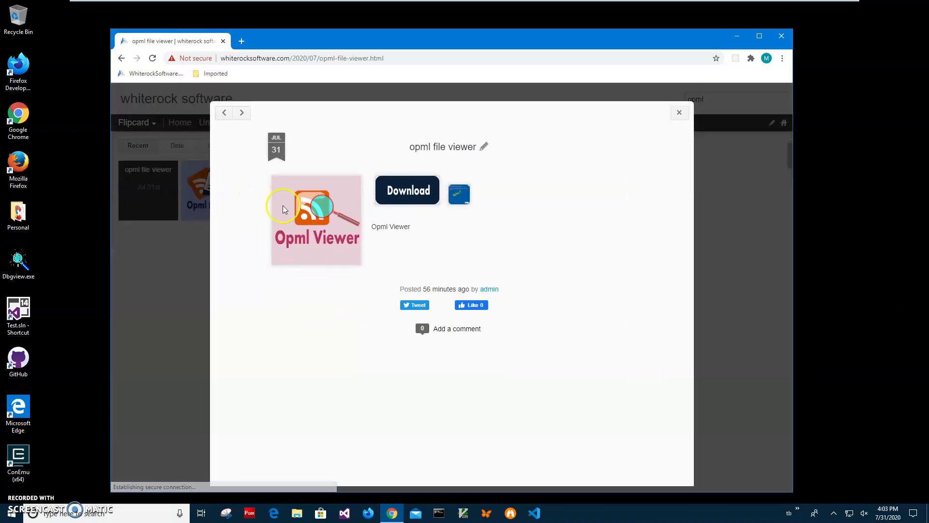
click(418, 202)
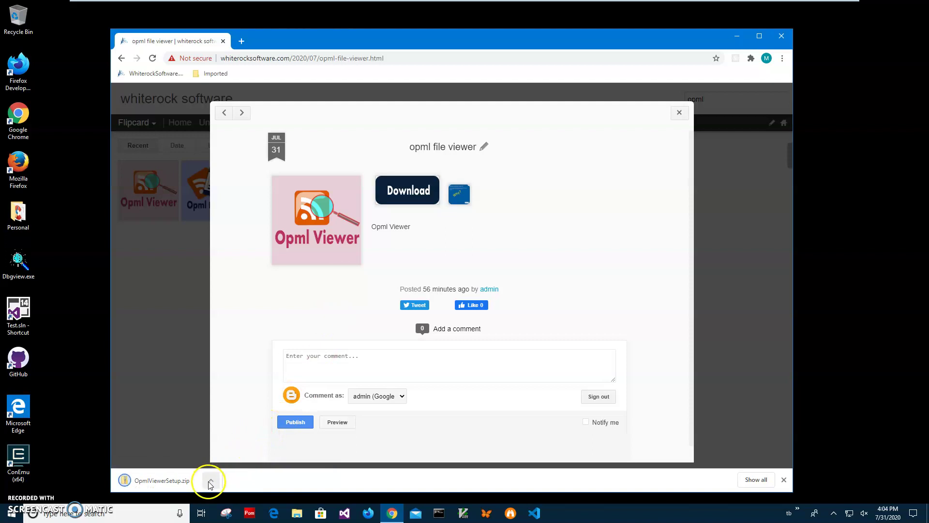
Step: Open OpmlViewerSetup.zip and run OpmlViewerSetup.msi, letting it run past the SmartScreen warning
click(167, 480)
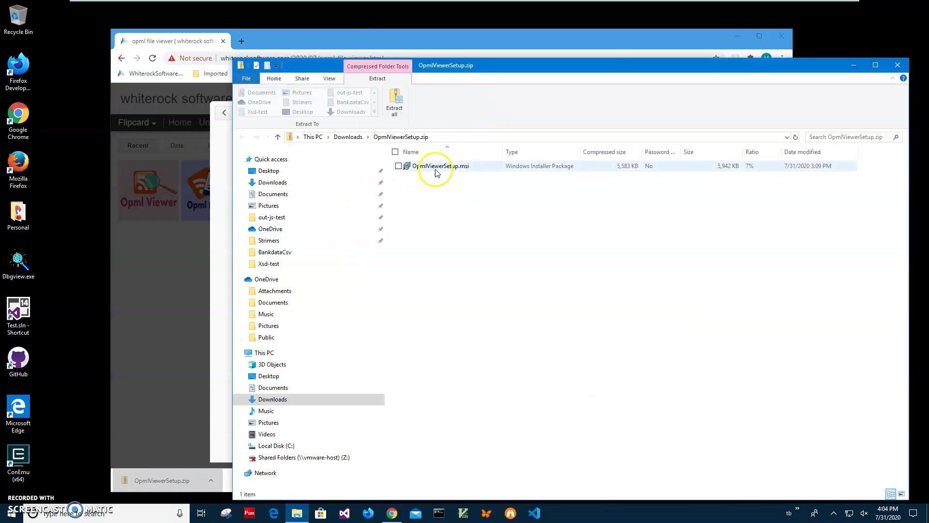
double_click(437, 169)
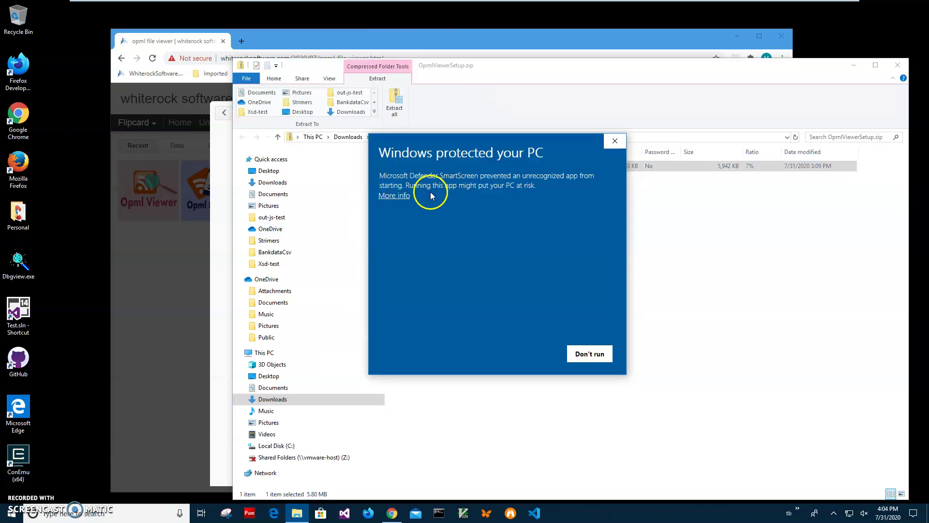
click(401, 198)
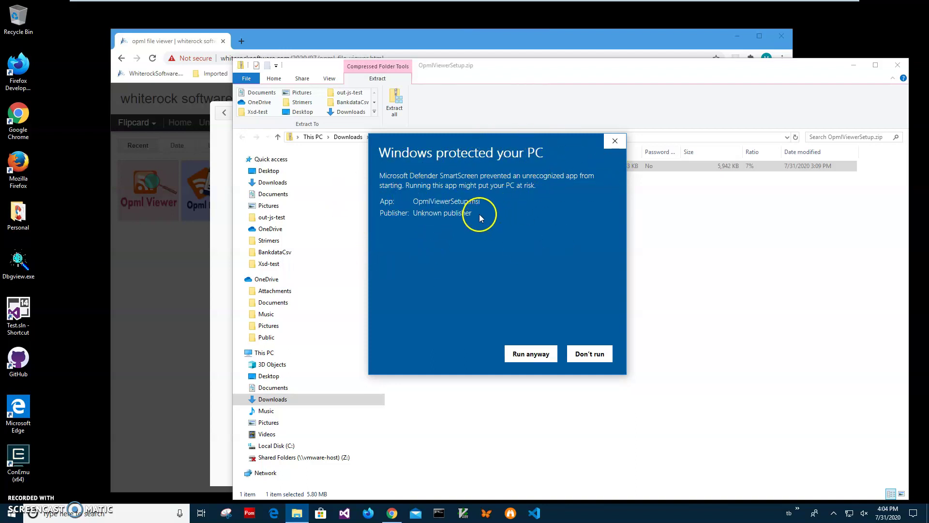
drag(473, 214, 381, 216)
click(448, 229)
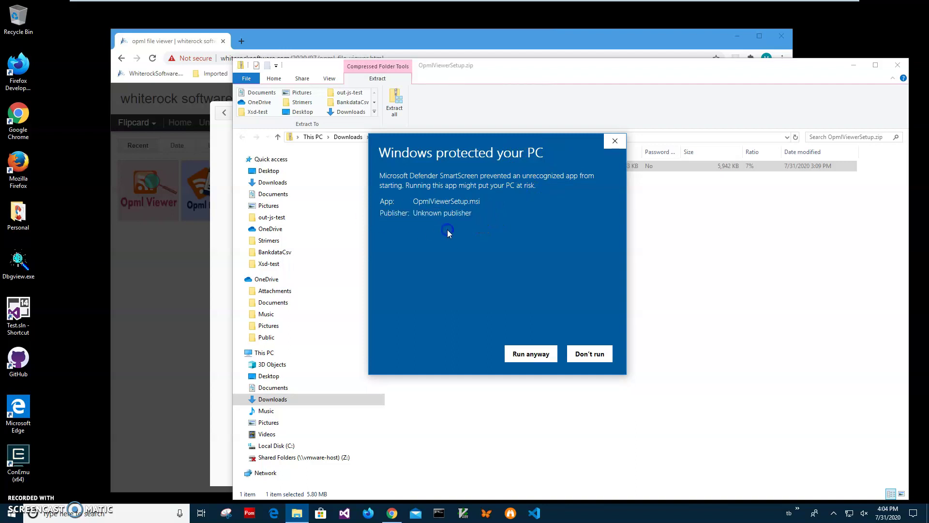
click(526, 357)
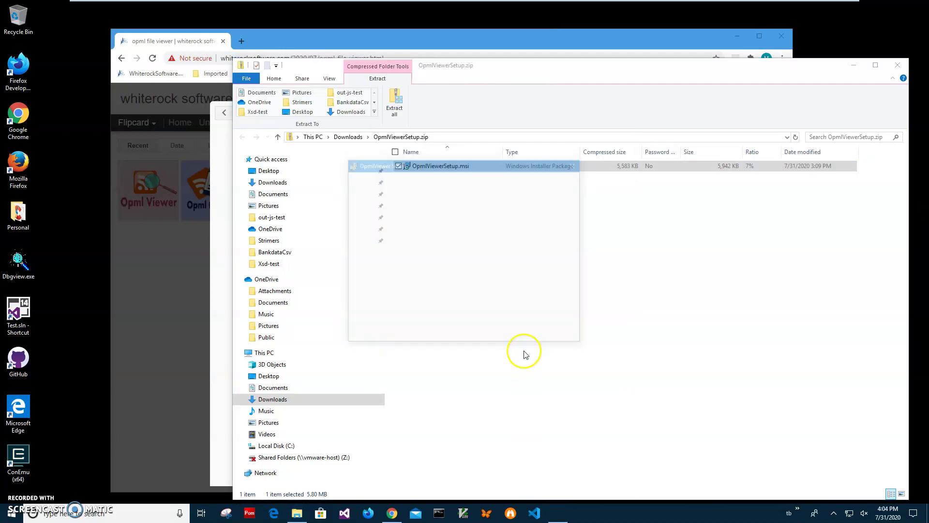
Step: Complete the OpmlViewer setup wizard, approving the admin prompt, until installation finishes
click(513, 332)
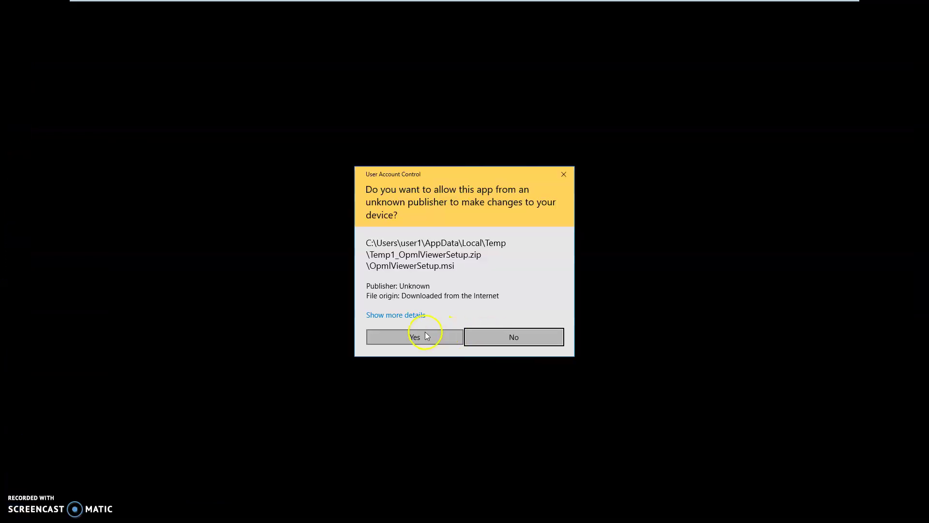
click(426, 336)
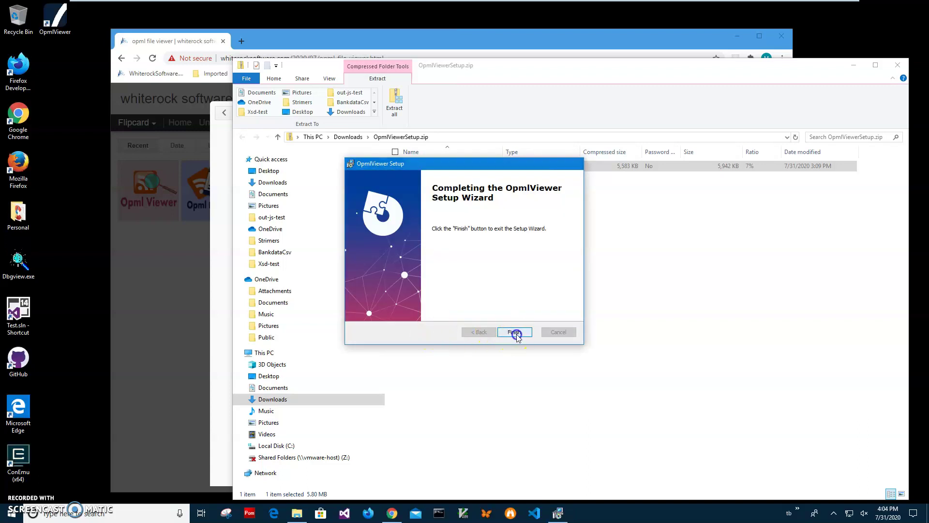
click(515, 333)
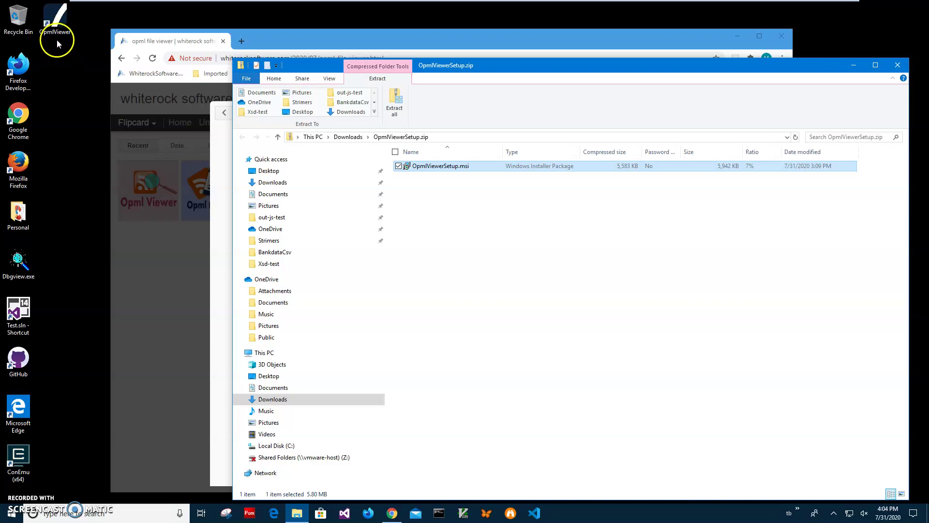
Step: Close the zip folder and Chrome, then launch OpmlViewer from the desktop in an enlarged, restored window
click(897, 65)
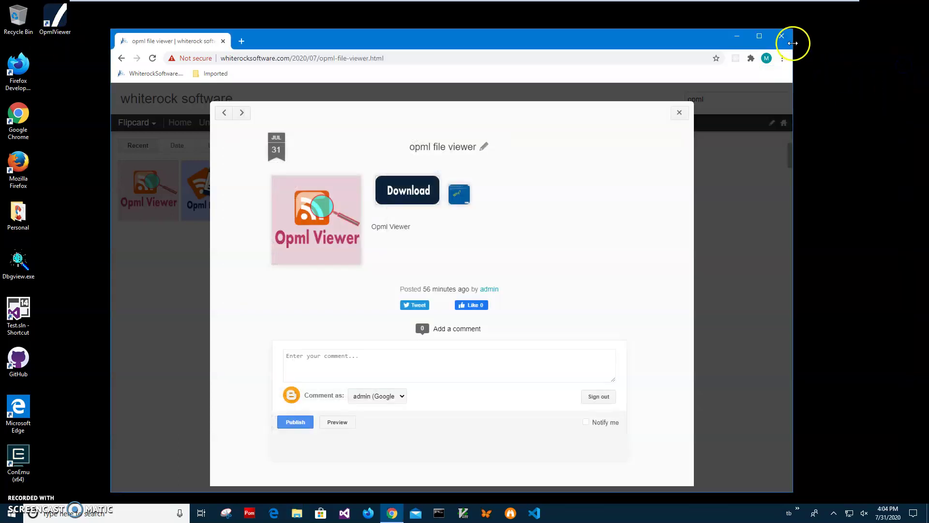
click(781, 38)
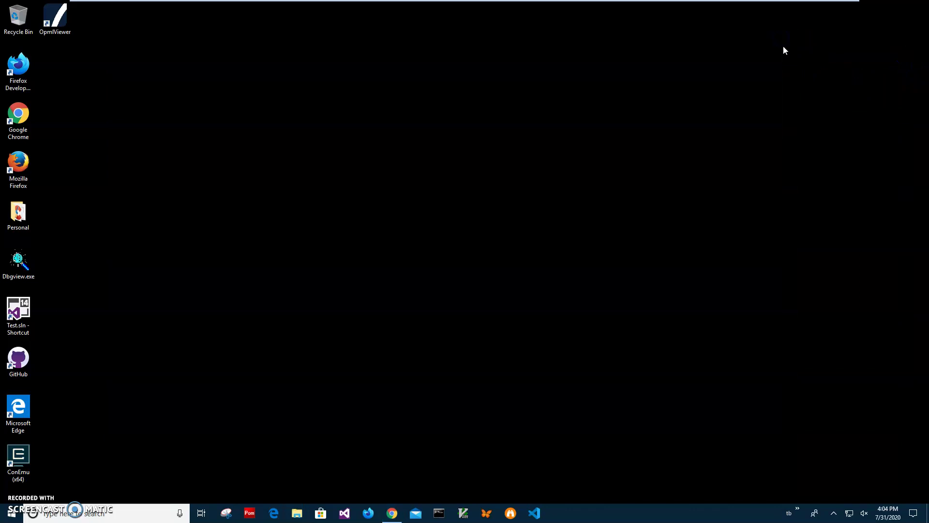
click(59, 30)
click(435, 116)
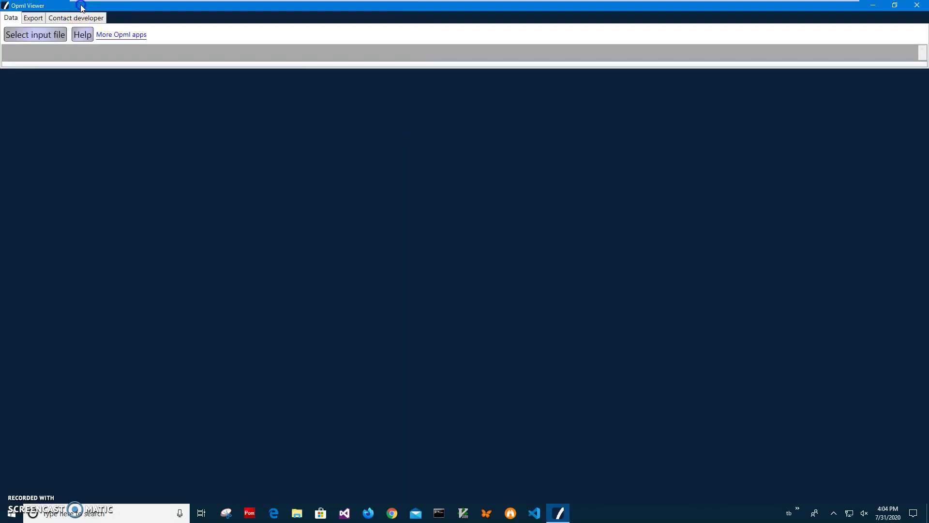
drag(81, 8, 266, 59)
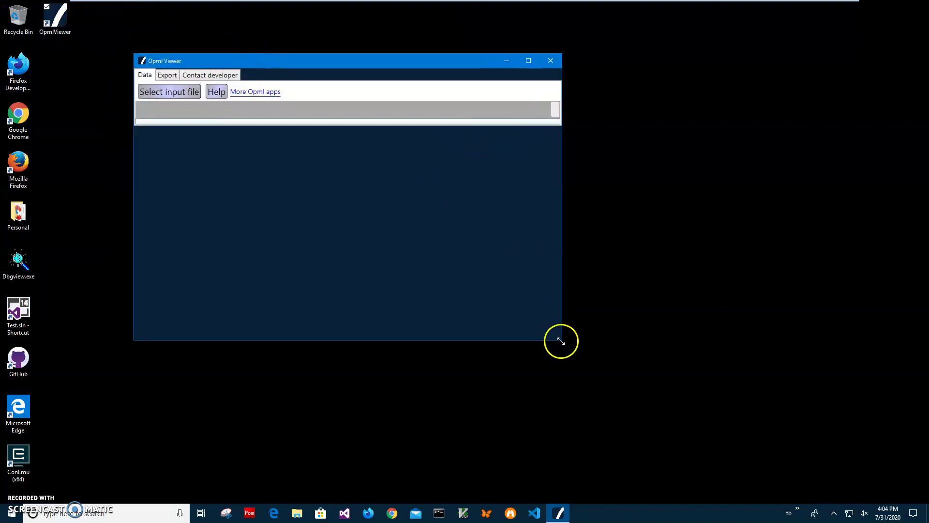
drag(562, 343, 689, 447)
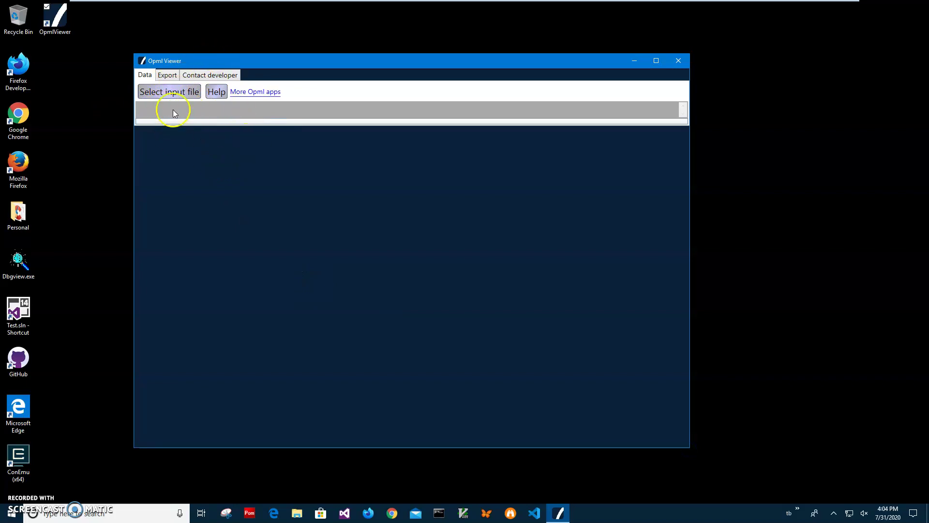
Step: Select frontend-feeds.opml from Documents as the viewer's input file
click(161, 93)
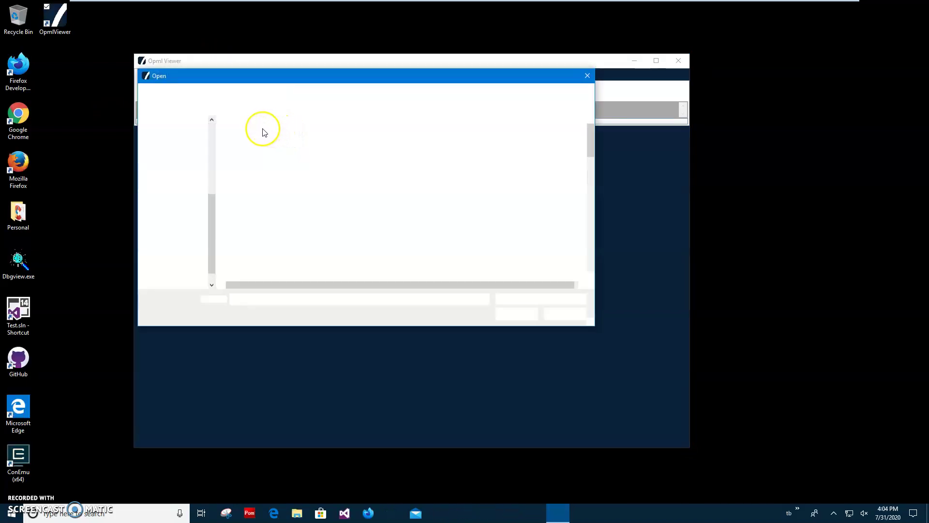
click(259, 137)
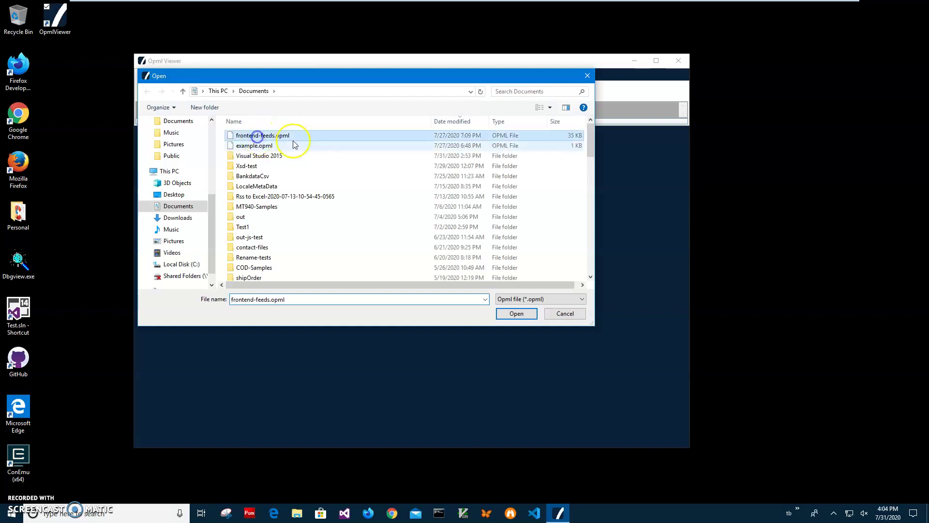
double_click(271, 137)
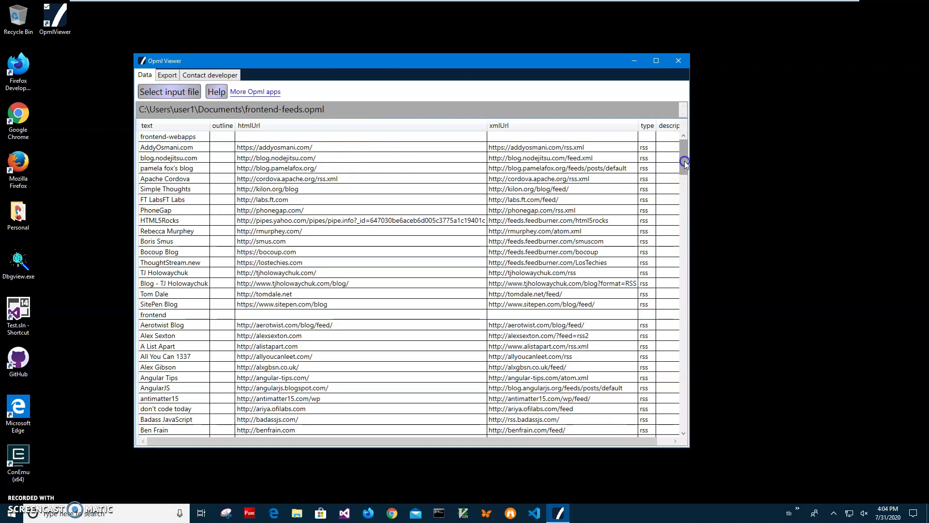
Step: Widen the viewer to reveal type and description columns, check Export, return to Data, then close
drag(684, 161, 678, 277)
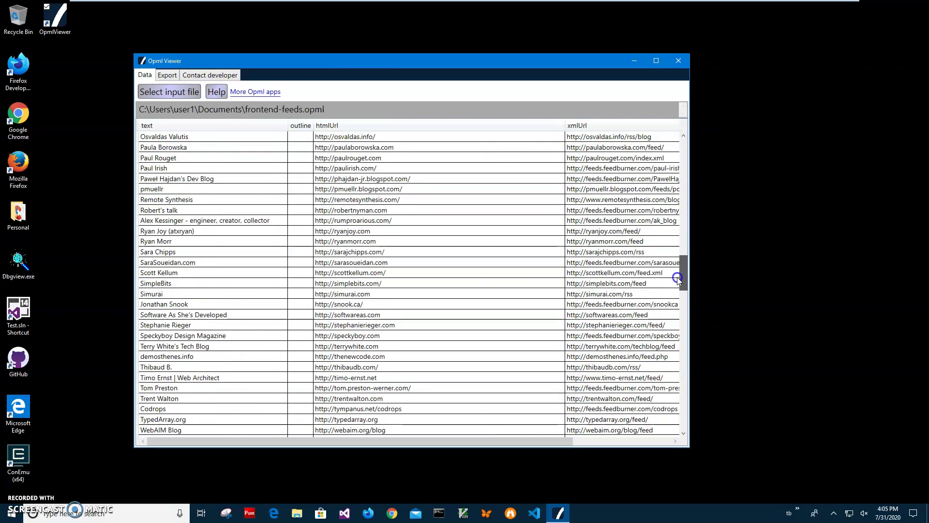
drag(805, 275, 811, 276)
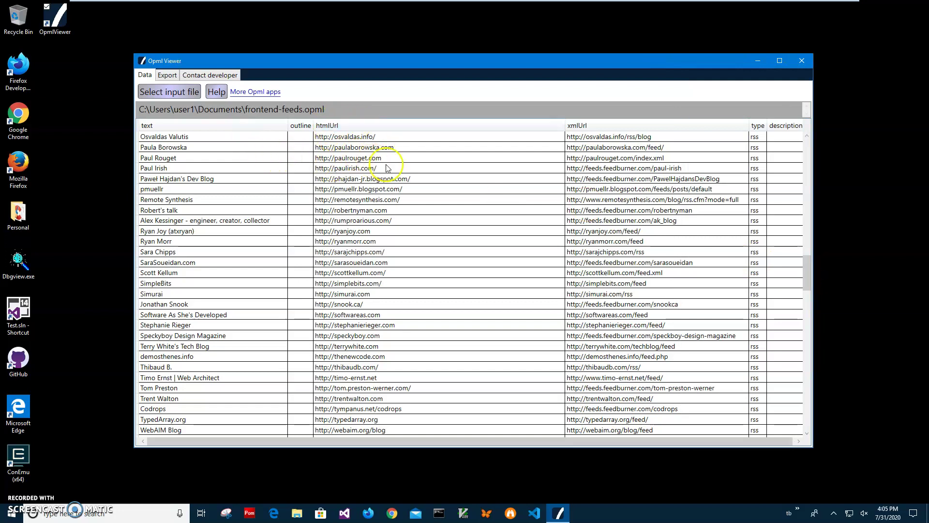
click(163, 76)
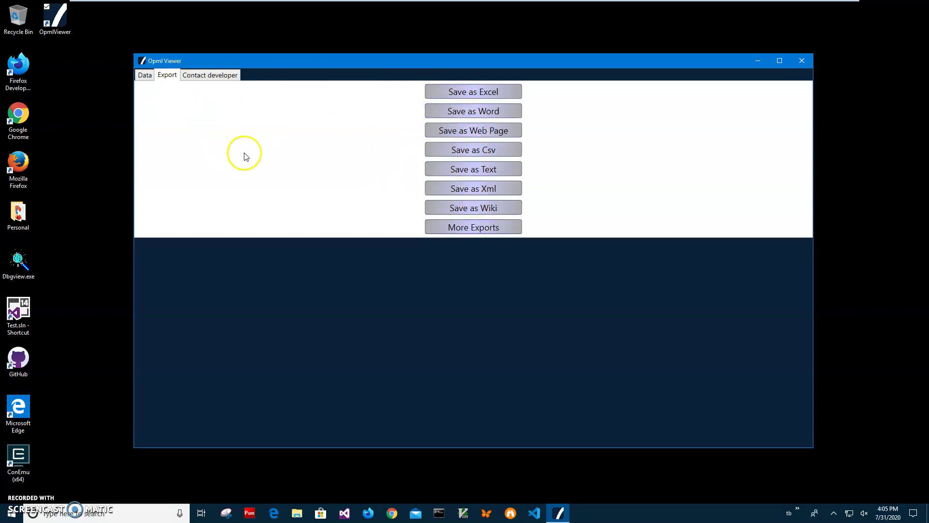
click(148, 77)
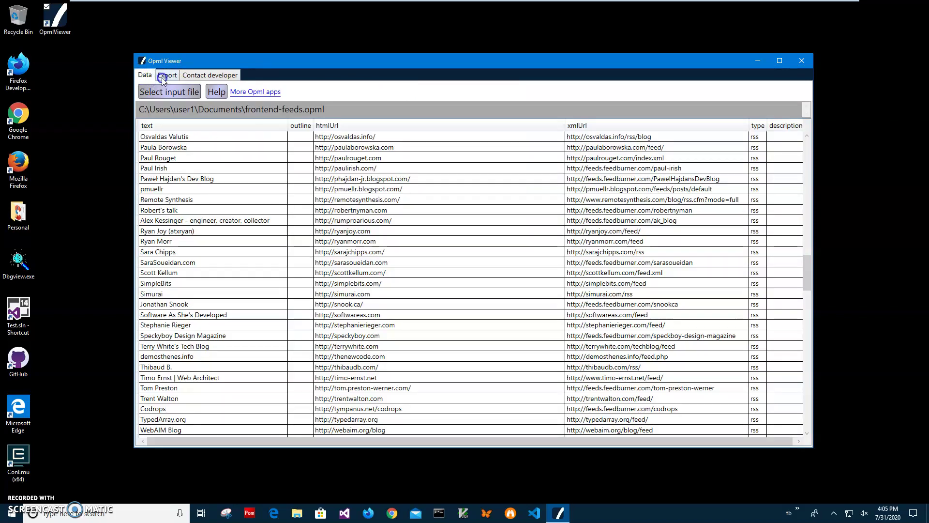
click(162, 78)
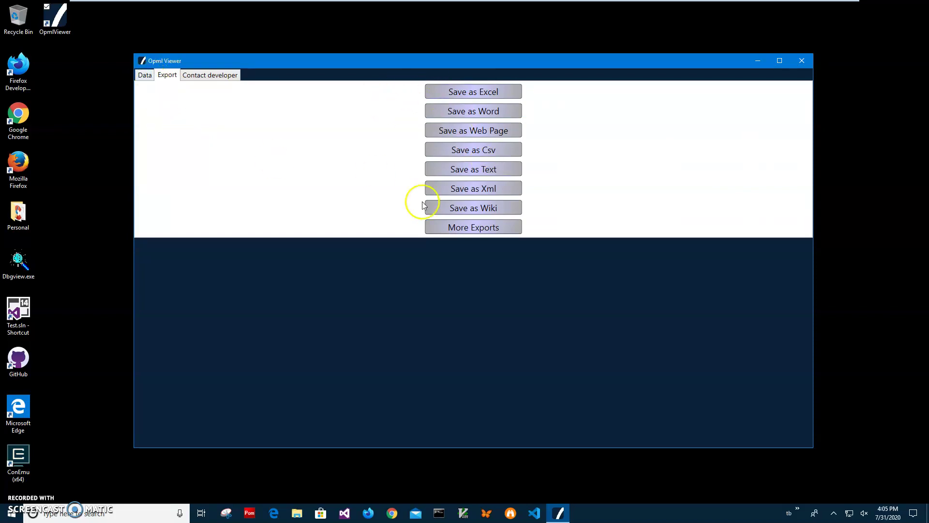
click(145, 76)
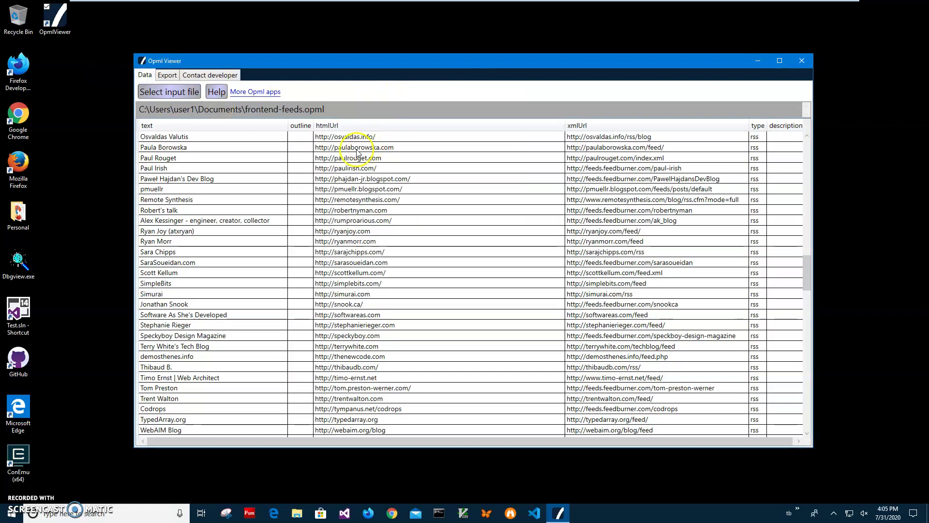
click(798, 64)
Step: In File Explorer, open the Open with choices for frontend-feeds.opml and list more apps
key(super+e)
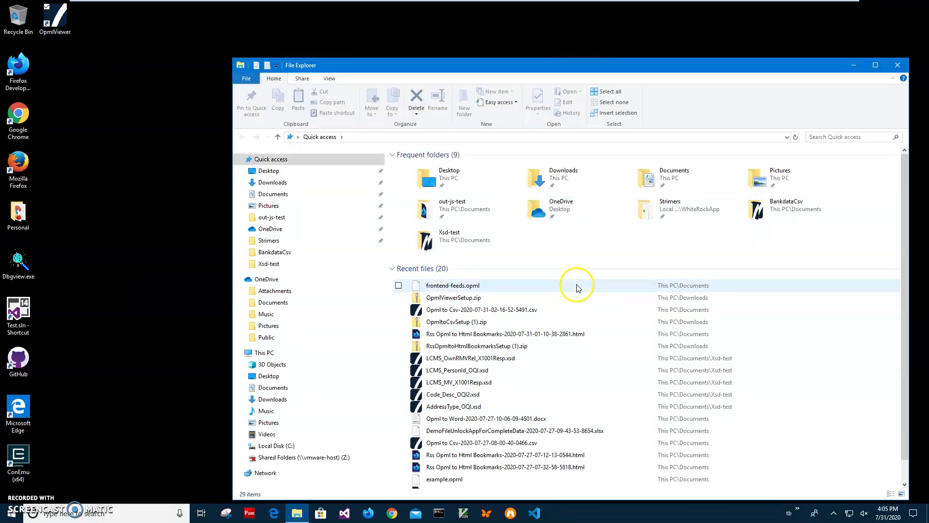
right_click(429, 291)
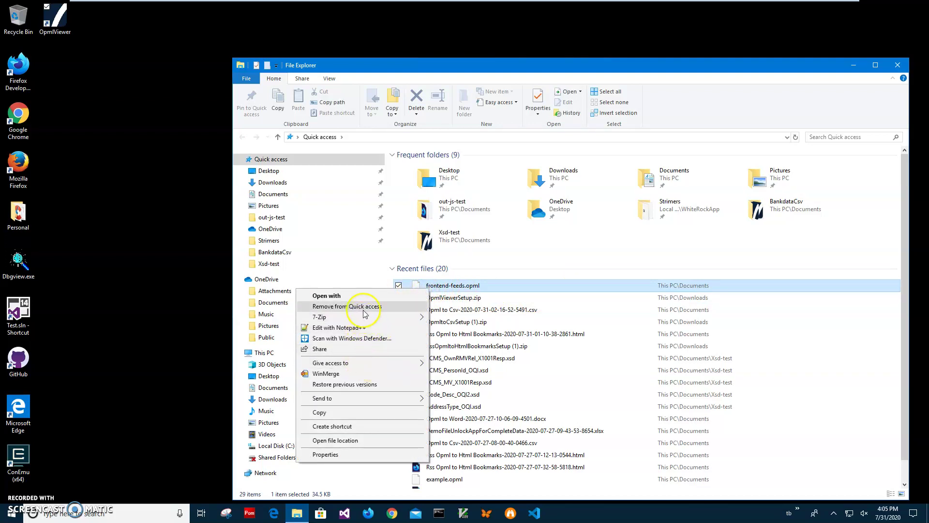
key(Escape)
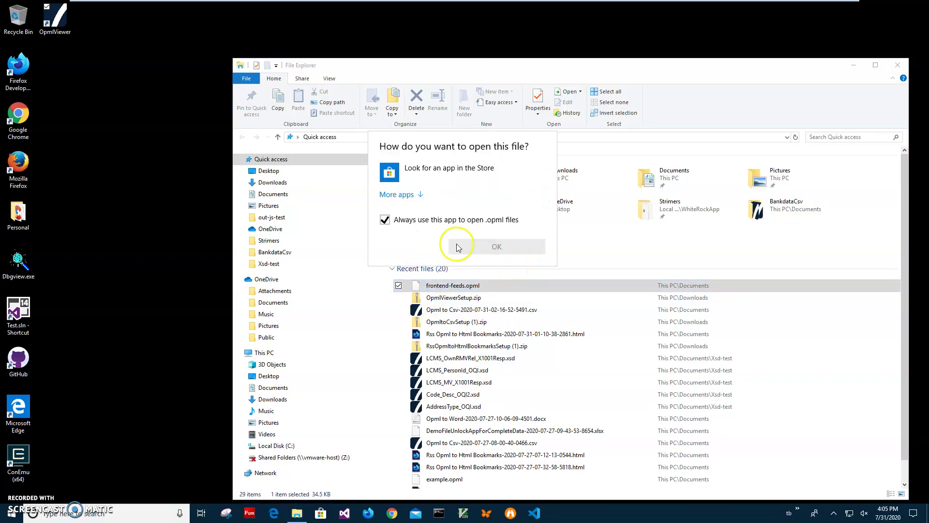
click(396, 194)
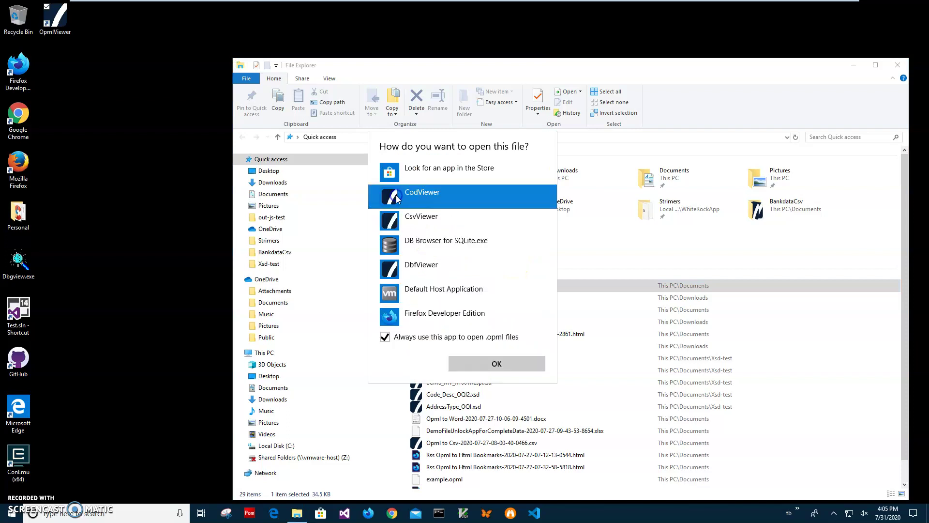
scroll(455, 315, down, 2)
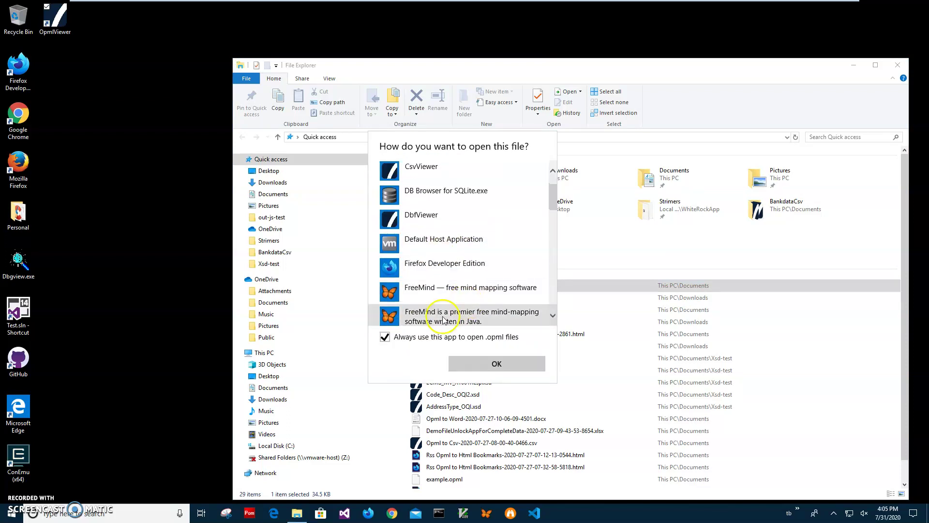
scroll(487, 286, down, 15)
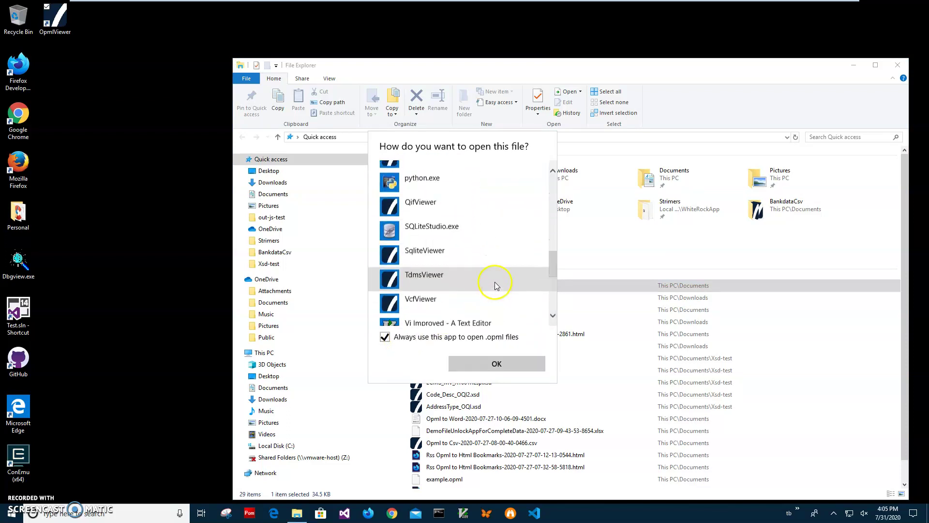
scroll(494, 283, down, 5)
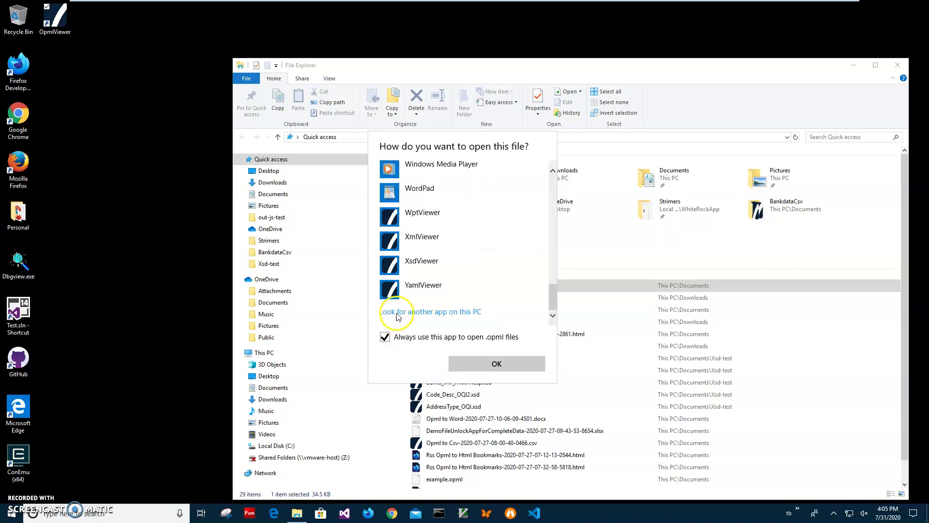
Step: Browse to C:\Program Files (x86)\WhiterockSoftware\OpmlViewer and choose OpmlViewer.exe for .opml files
click(397, 312)
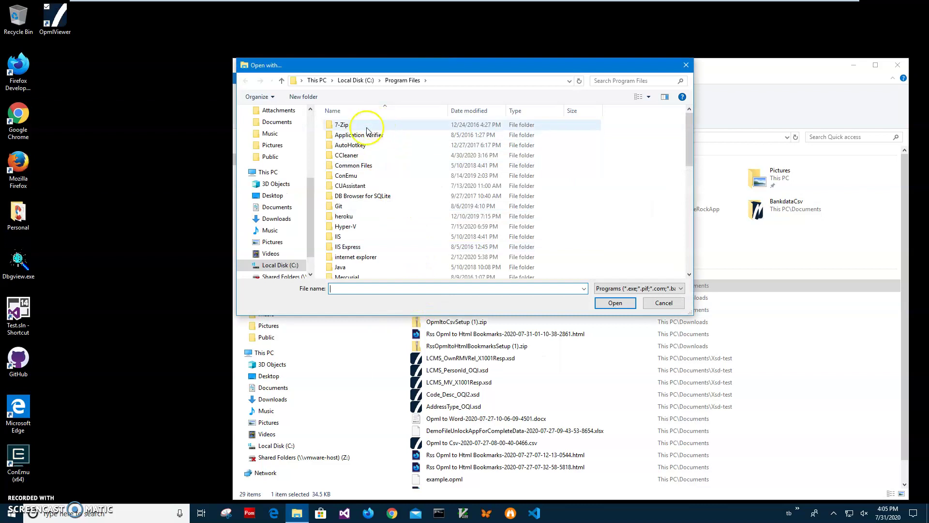
drag(689, 159, 691, 257)
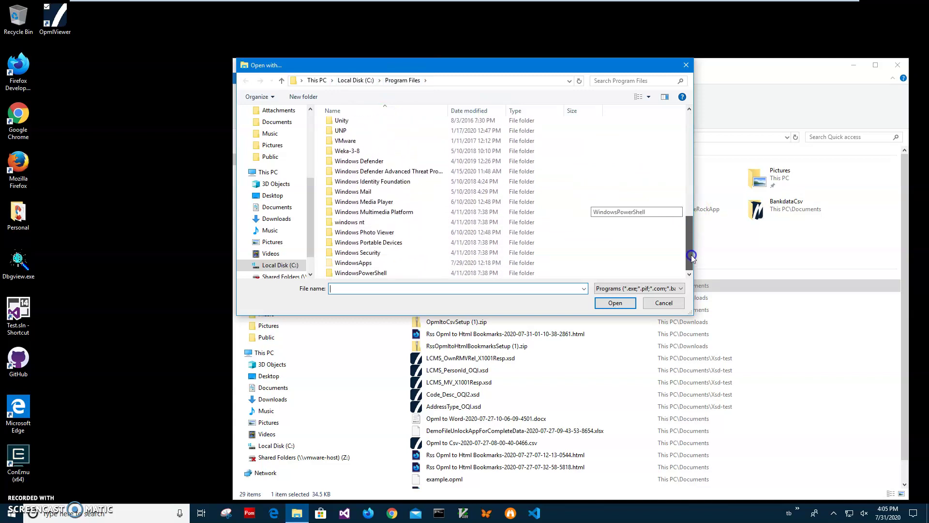
click(355, 80)
click(362, 145)
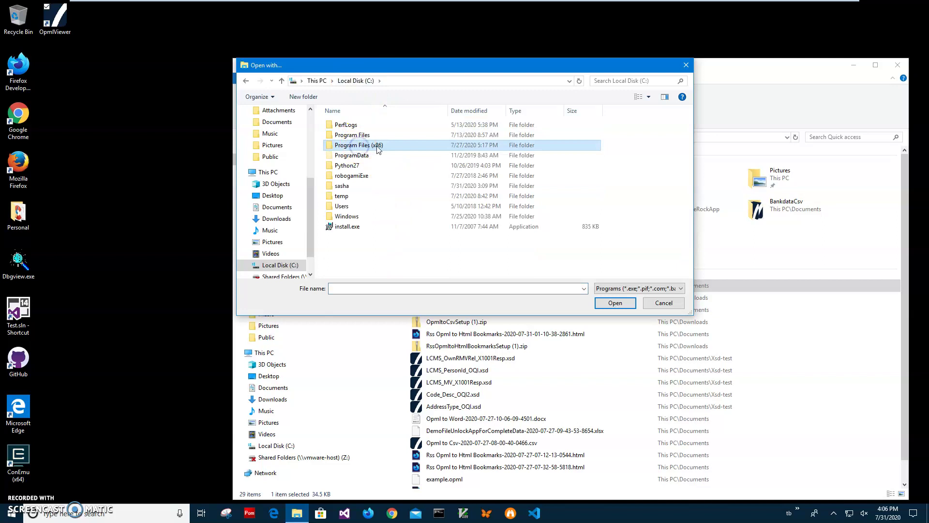
double_click(378, 146)
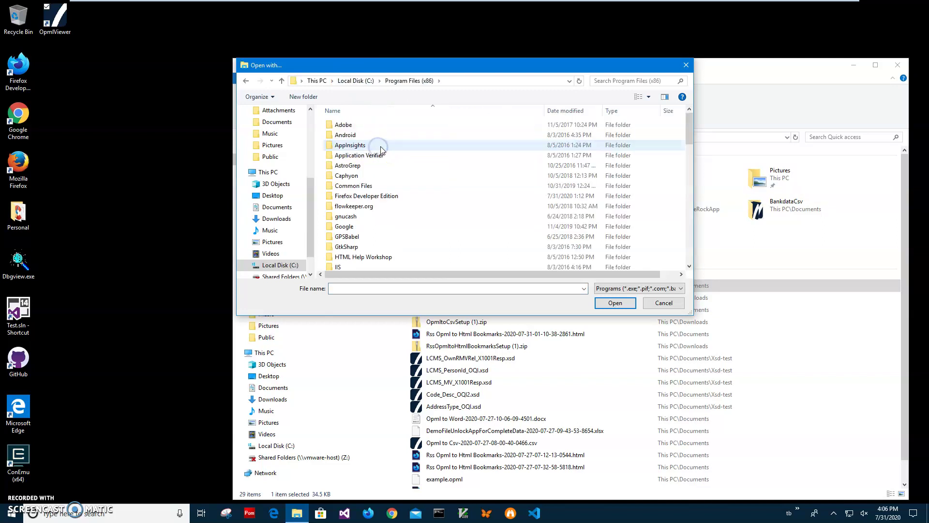
drag(685, 142, 700, 227)
double_click(419, 227)
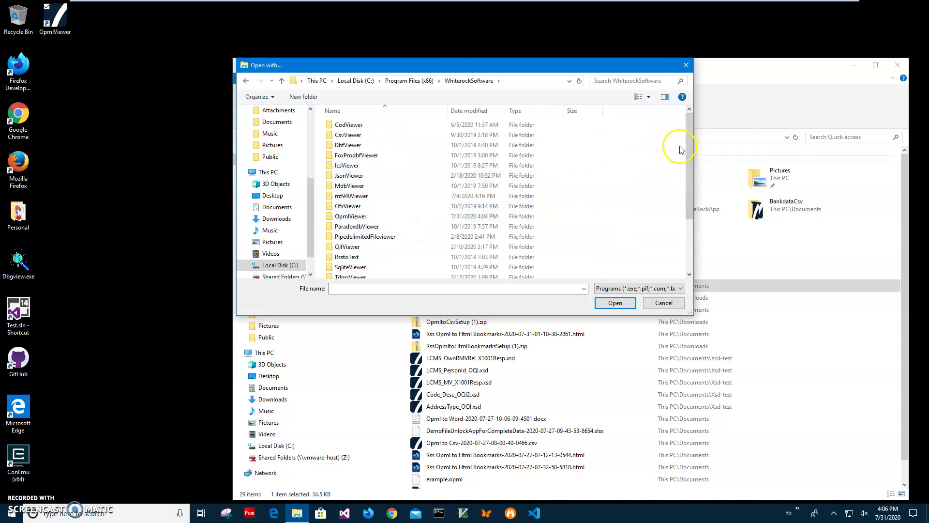
drag(689, 146, 690, 150)
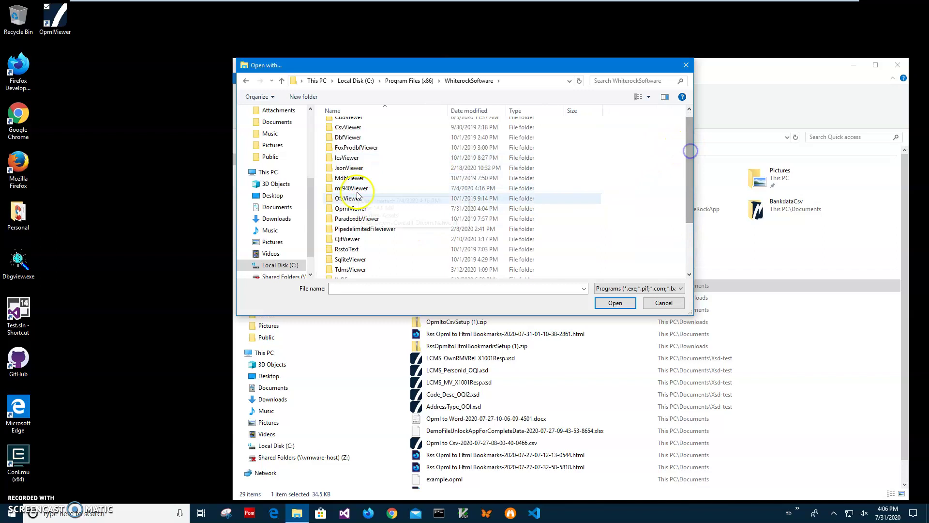
double_click(347, 208)
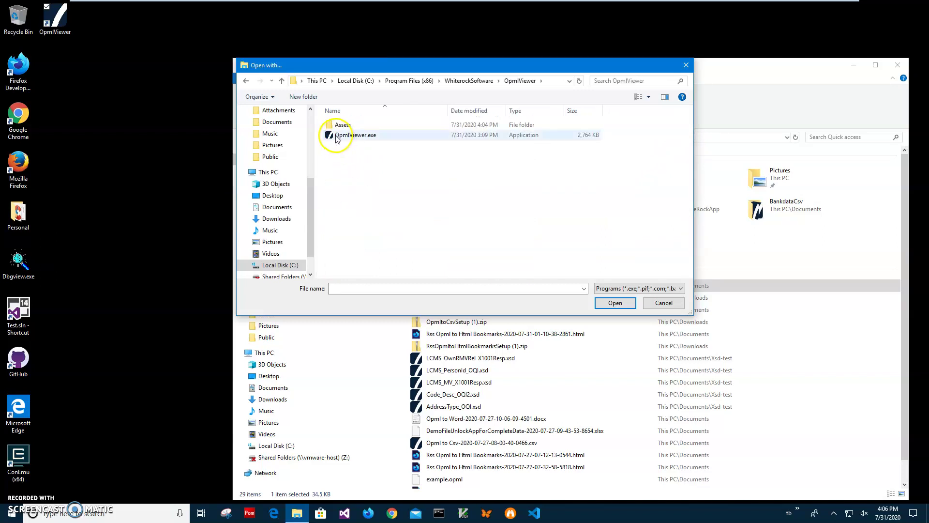
click(341, 137)
double_click(350, 138)
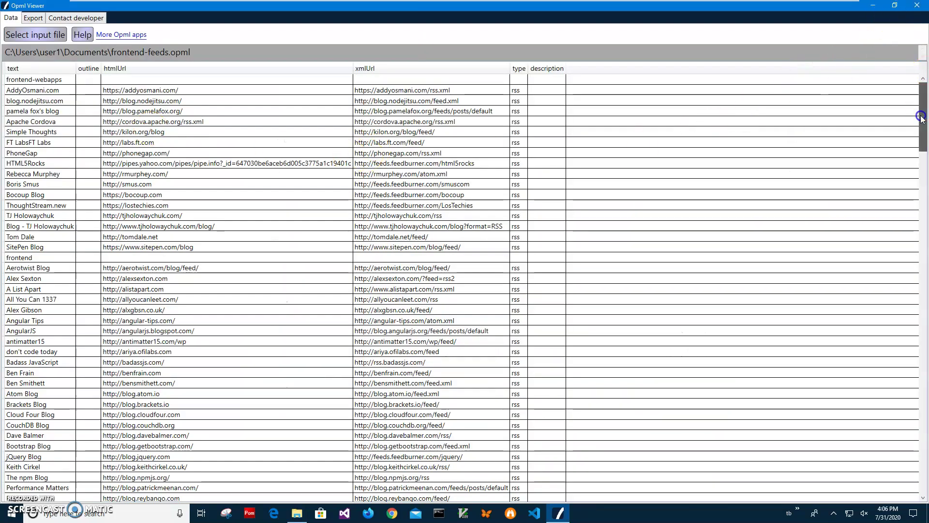
Step: Close Opml Viewer and reopen frontend-feeds.opml from File Explorer in its new default app
click(920, 281)
click(916, 7)
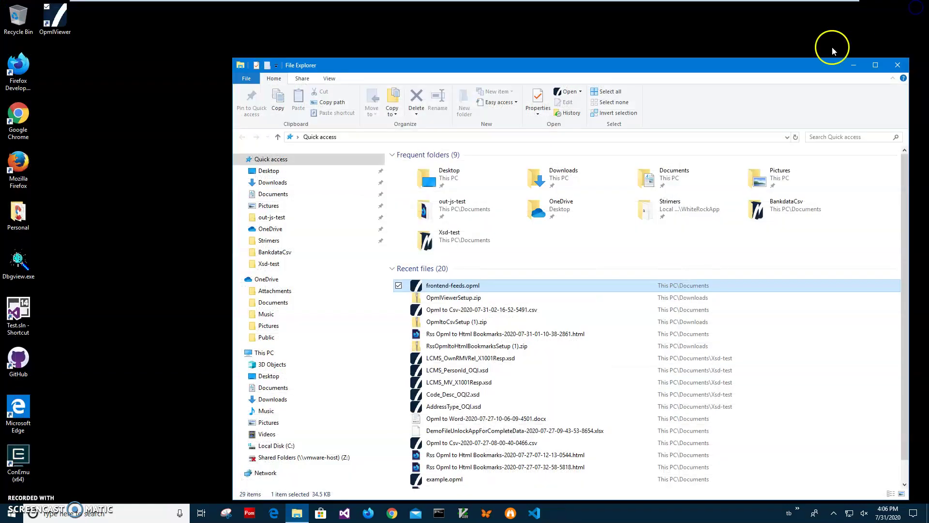
click(491, 285)
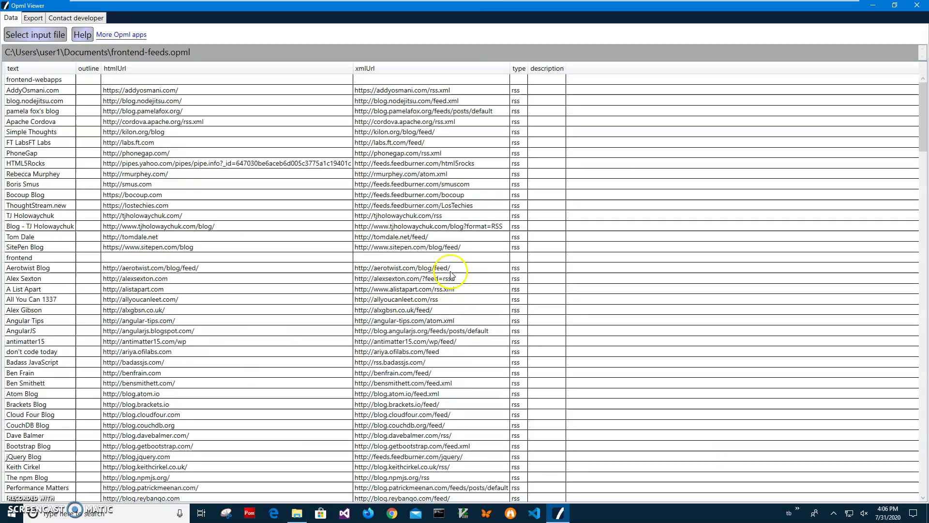
Step: Browse the feed rows, then sort the grid by htmlUrl, text and xmlUrl
click(439, 277)
scroll(439, 278, down, 10)
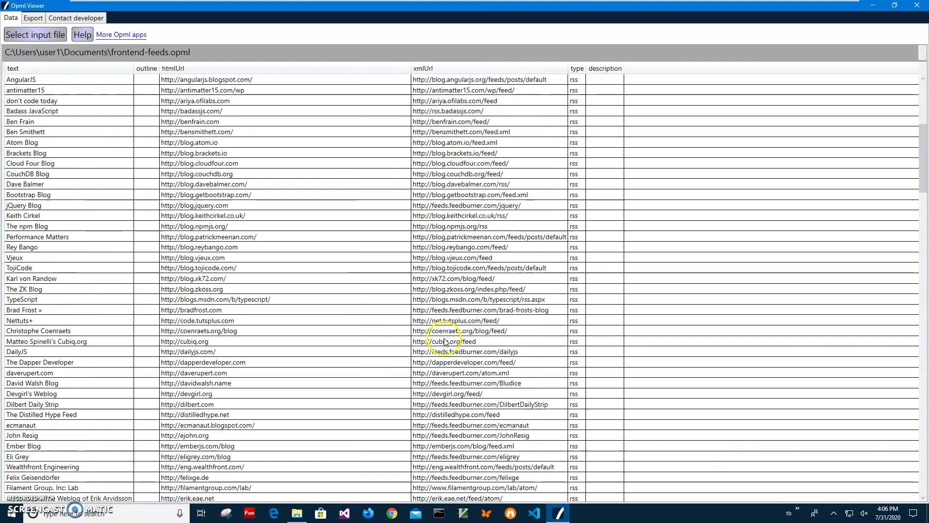
scroll(454, 333, down, 7)
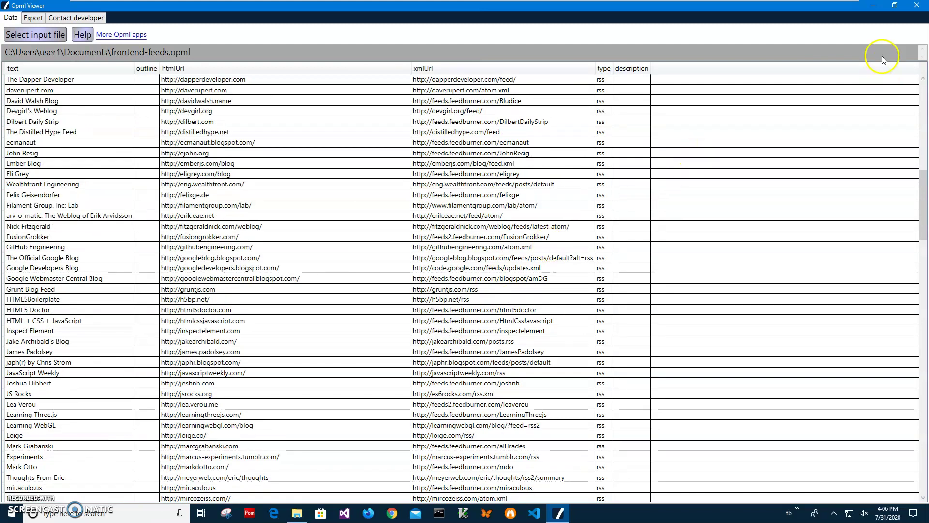
click(395, 172)
click(225, 69)
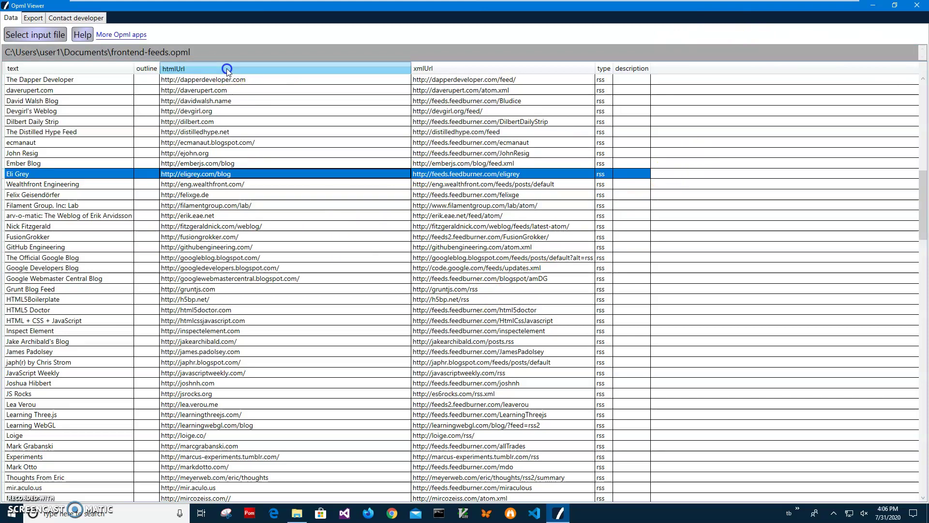
click(90, 71)
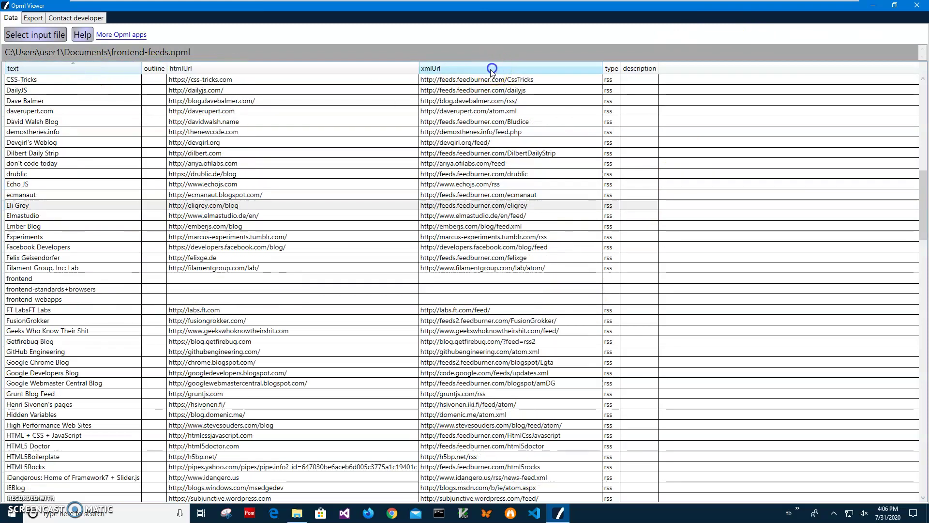
click(493, 68)
Step: Show the export choices and restore the maximised viewer to a smaller window over File Explorer
click(33, 18)
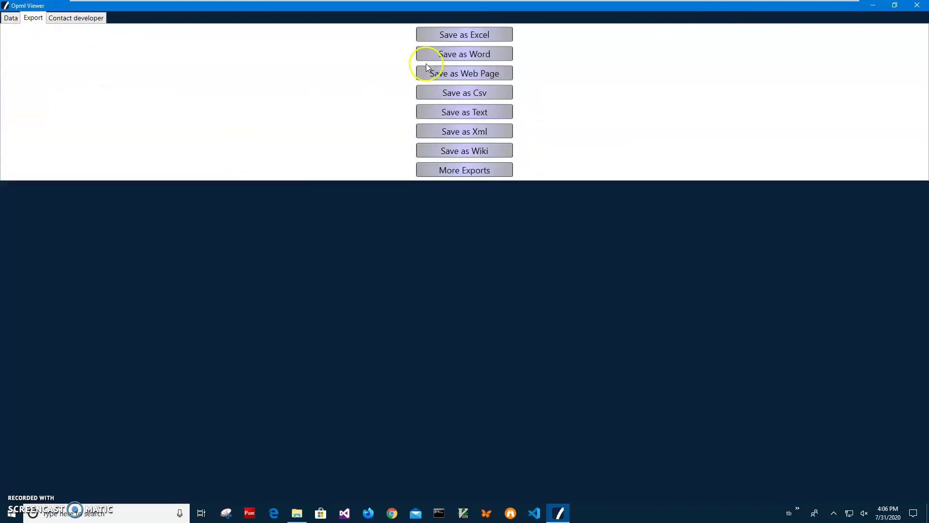
double_click(353, 10)
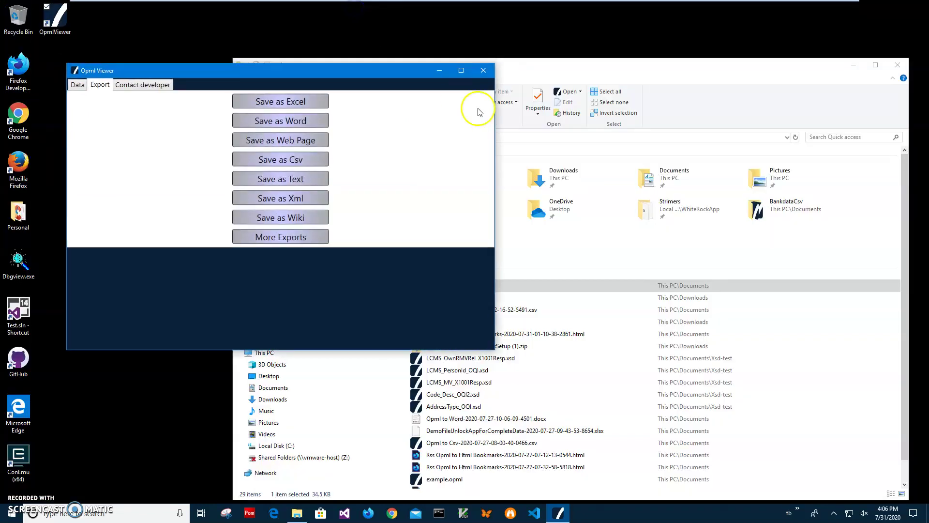